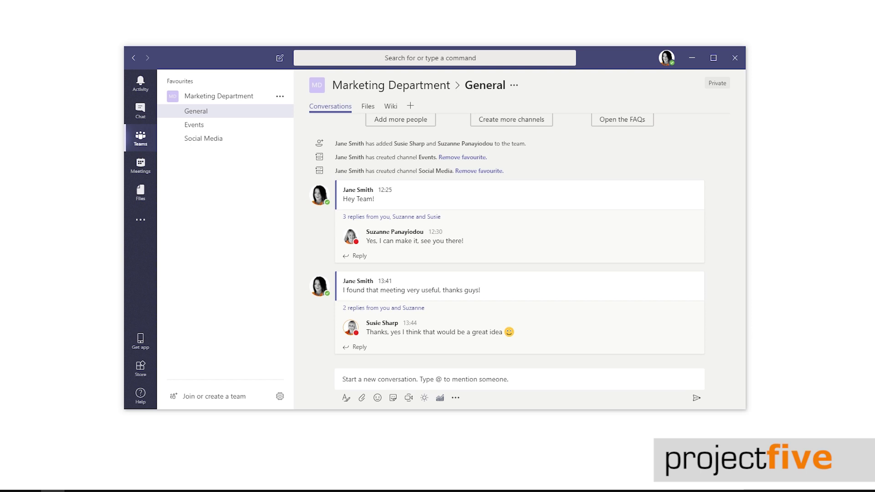
View the files shared in the recent private chat, in the Marketing Department General channel and in the overall recent files list.
{"action": "left_click", "coordinate": [140, 114]}
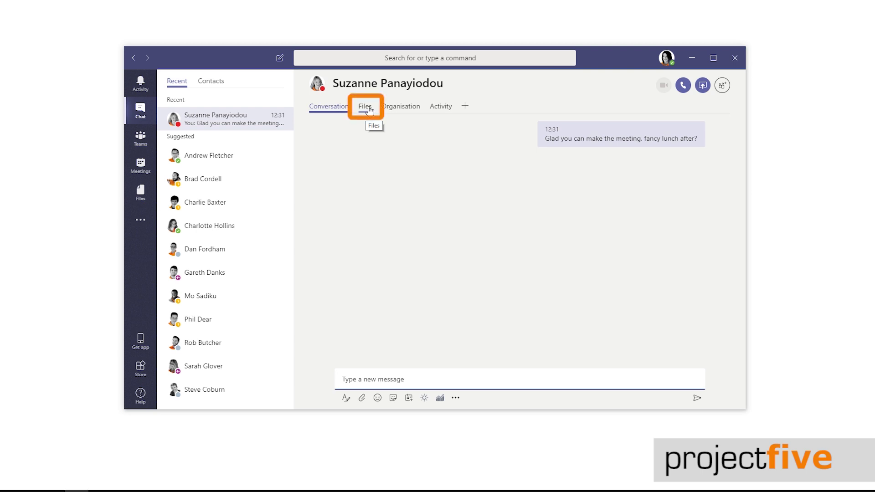
{"action": "left_click", "coordinate": [369, 110]}
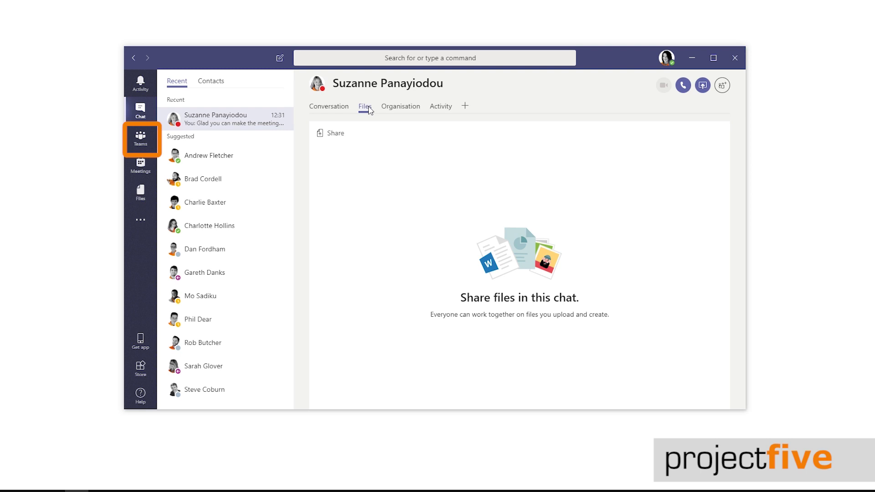
{"action": "left_click", "coordinate": [142, 142]}
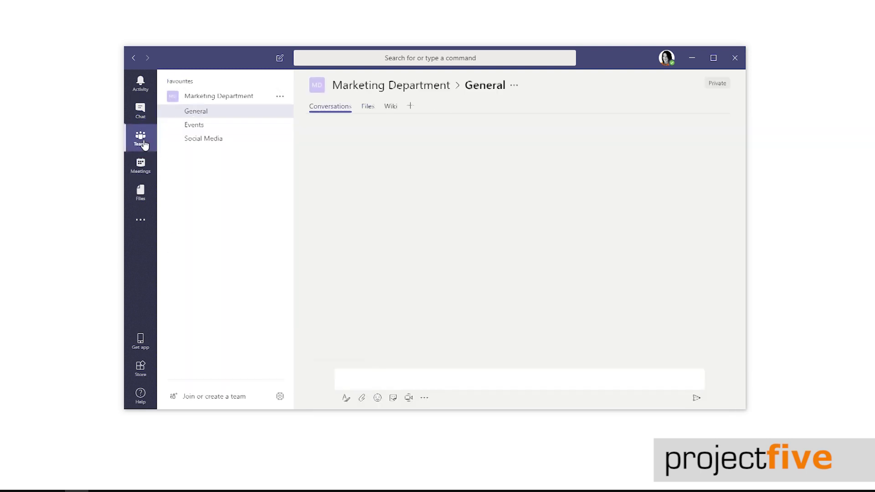
{"action": "left_click", "coordinate": [366, 112]}
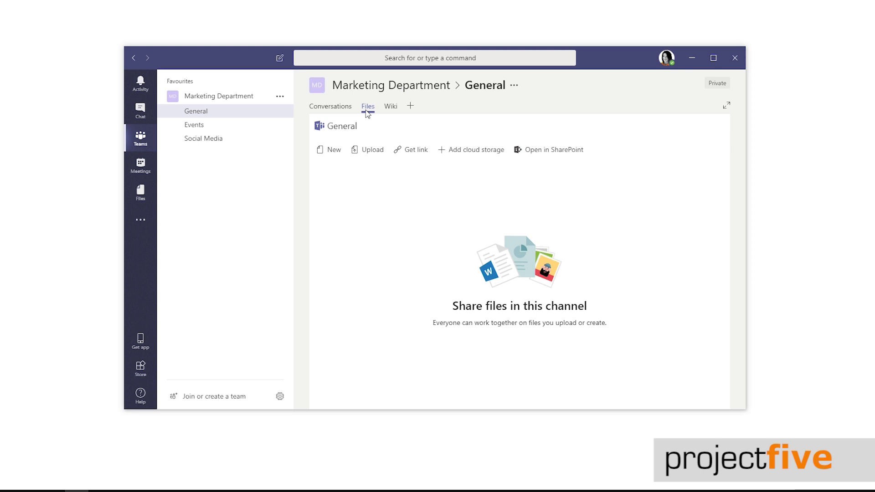
{"action": "left_click", "coordinate": [143, 201]}
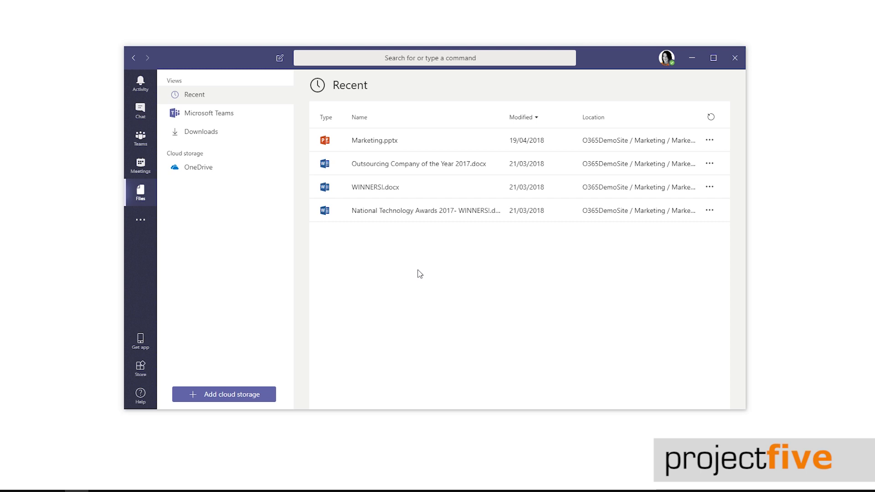
Create a Word document named "Marketing- Events" in the files of the Marketing Department team's General channel.
{"action": "left_click", "coordinate": [141, 139]}
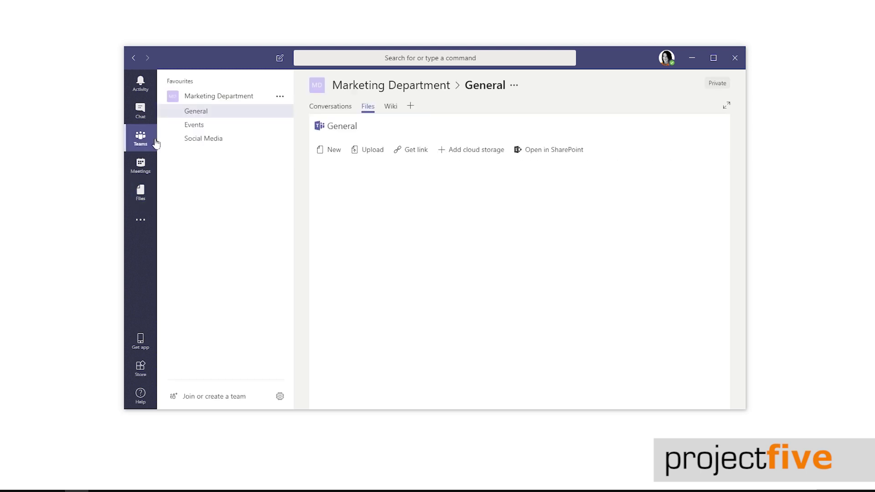
{"action": "left_click", "coordinate": [197, 114]}
{"action": "left_click", "coordinate": [369, 107]}
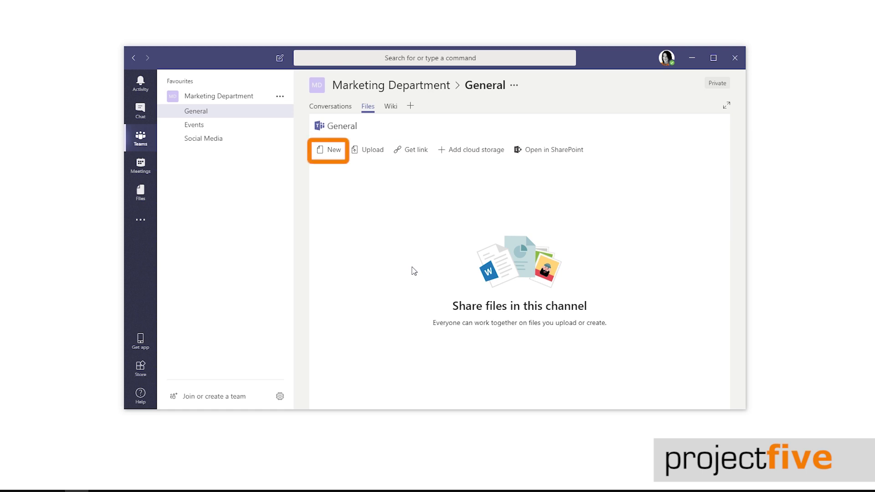
{"action": "left_click", "coordinate": [337, 151]}
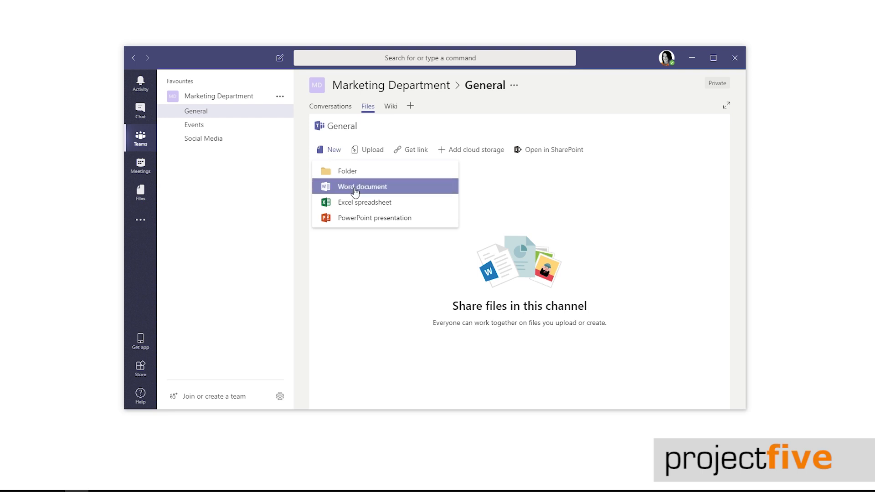
{"action": "left_click", "coordinate": [406, 193]}
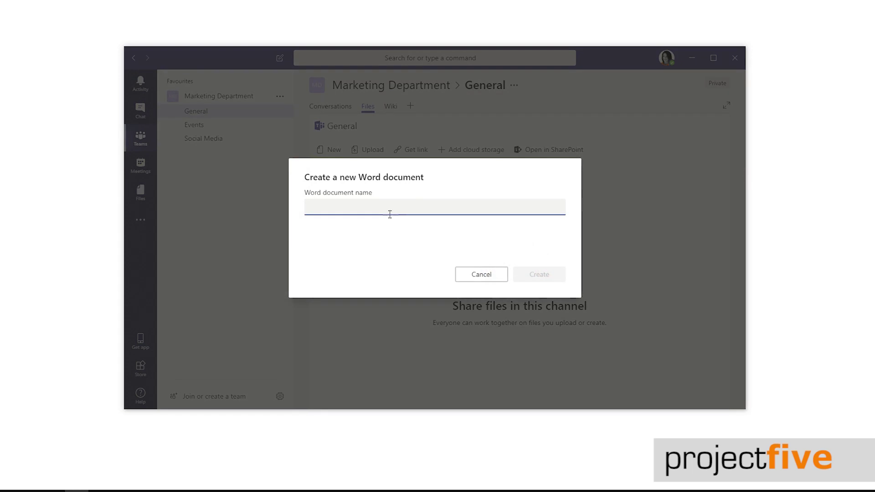
{"action": "type", "text": "Marketing- "}
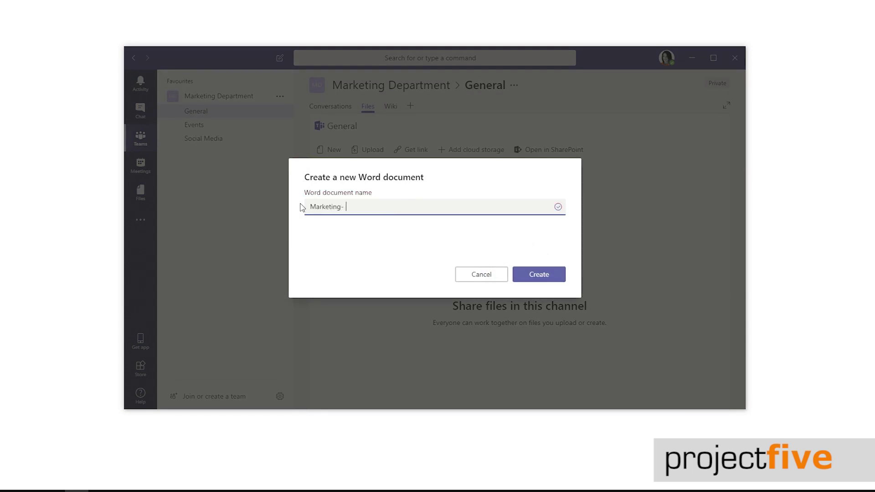
{"action": "type", "text": "Events"}
{"action": "left_click", "coordinate": [551, 281]}
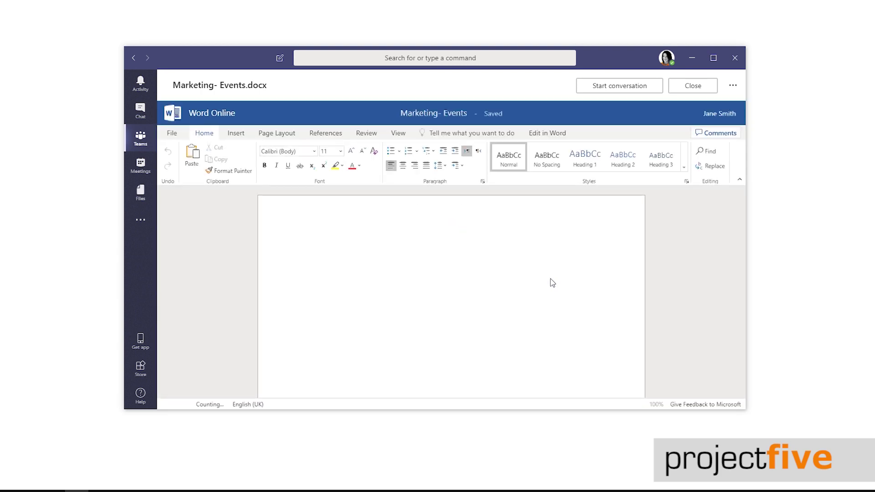
Write the lines "Upcoming event- Winter Pimm's Networking", "Date:" and "Location: Barossa, Camberley" in the document.
{"action": "left_click", "coordinate": [382, 238]}
{"action": "type", "text": "Upcoming event- Winter Pimm's Networking"}
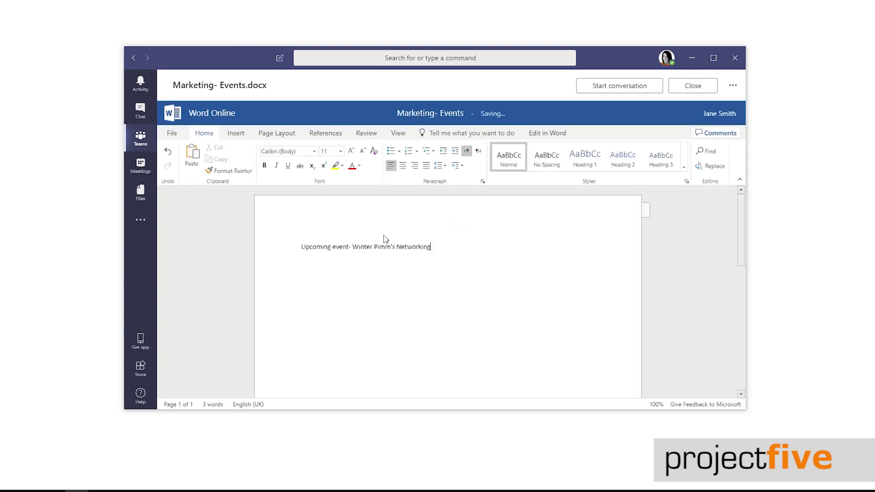
{"action": "key", "text": "Return"}
{"action": "type", "text": "Date:"}
{"action": "key", "text": "Return"}
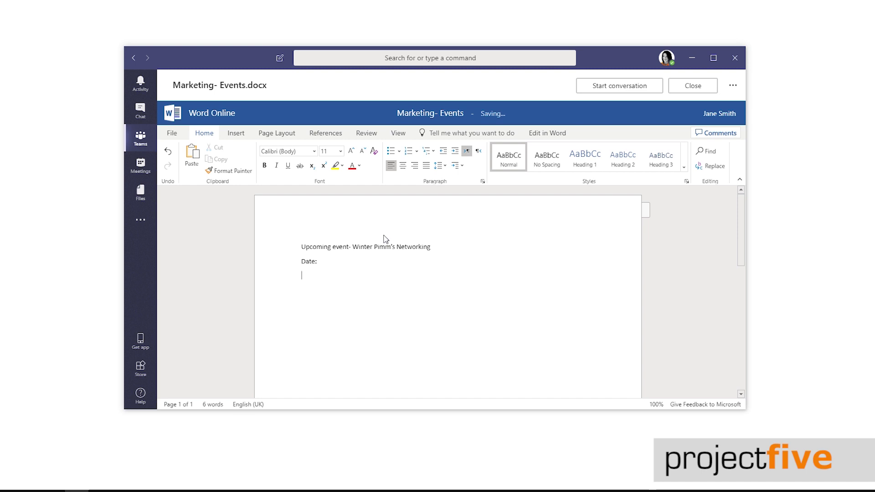
{"action": "type", "text": "Localion: Barossa, Camberley"}
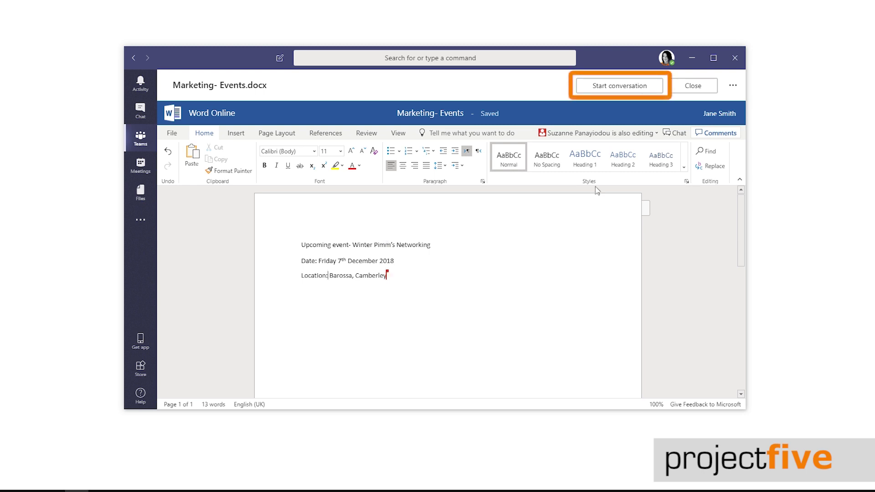
Start a conversation alongside Marketing- Events.docx and close the document to return to the channel files.
{"action": "left_click", "coordinate": [625, 89]}
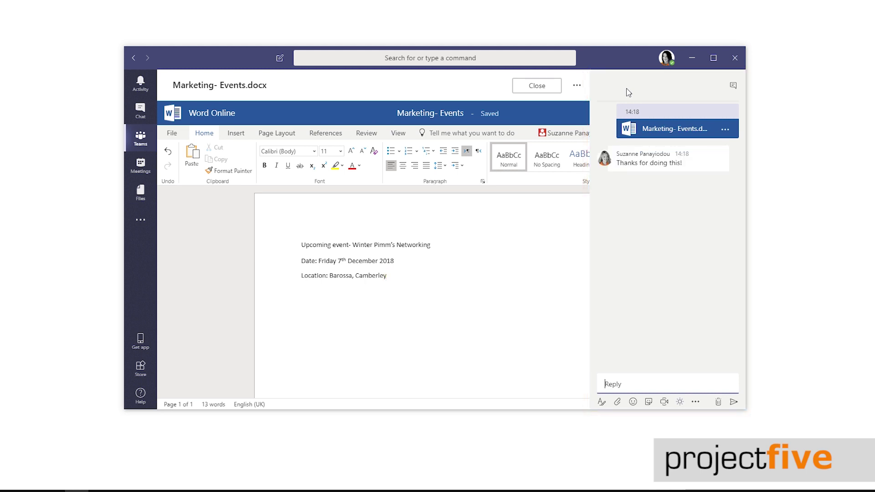
{"action": "mouse_move", "coordinate": [494, 119]}
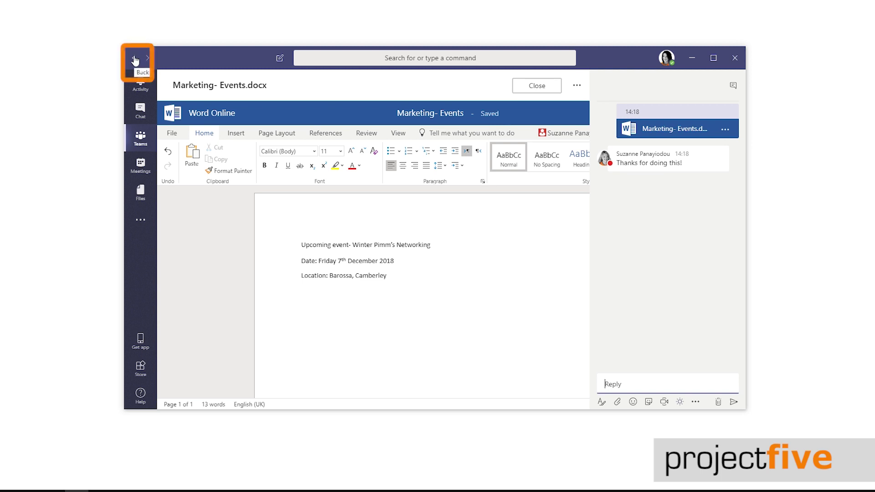
{"action": "left_click", "coordinate": [528, 86]}
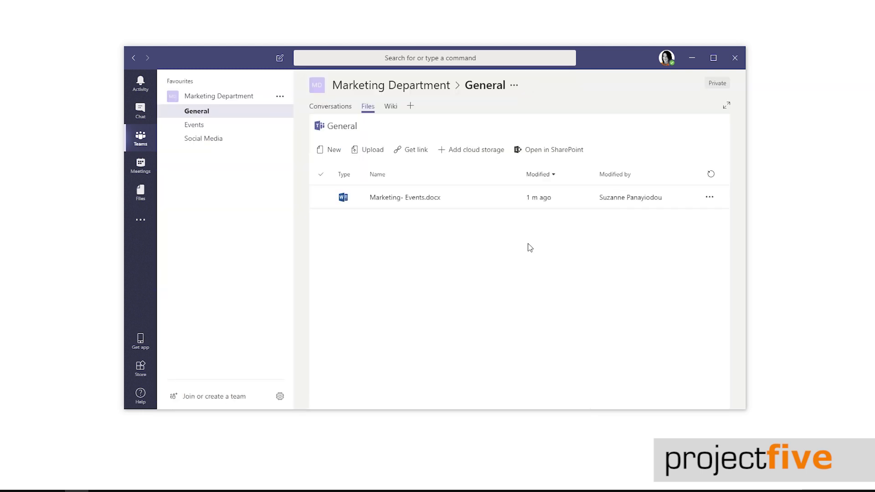
Reopen Marketing- Events.docx for editing within Teams, review its contents and conversation, and close it.
{"action": "left_click", "coordinate": [709, 197]}
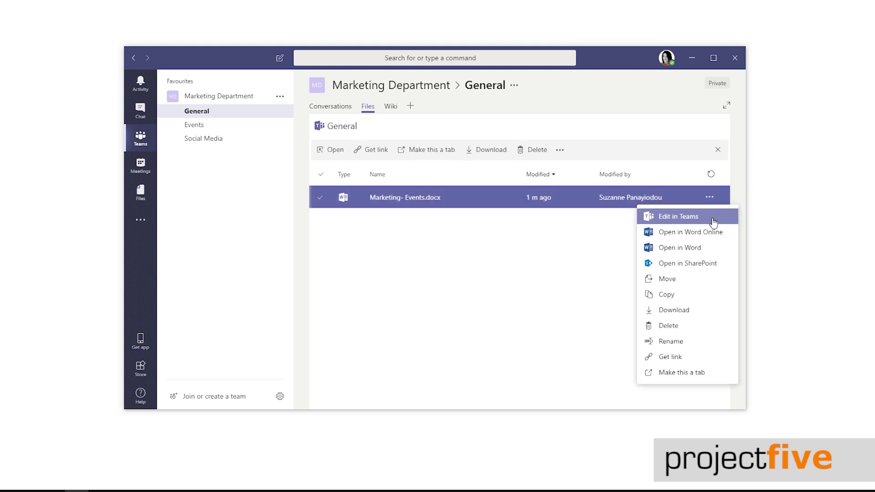
{"action": "left_click", "coordinate": [713, 222]}
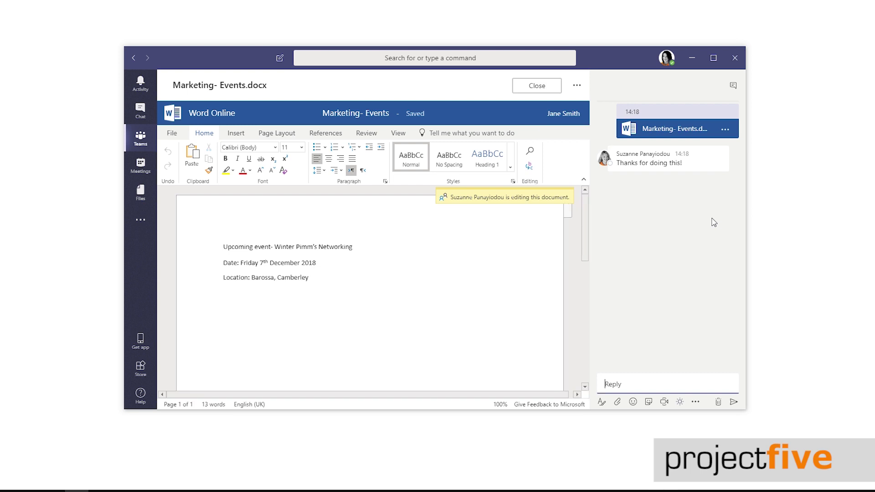
{"action": "scroll", "coordinate": [328, 229], "scroll_direction": "down", "scroll_amount": 1}
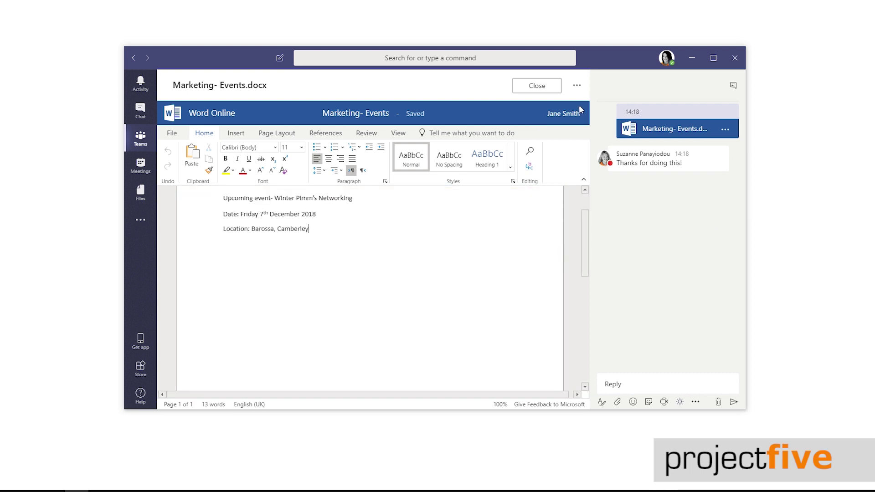
{"action": "left_click", "coordinate": [536, 86]}
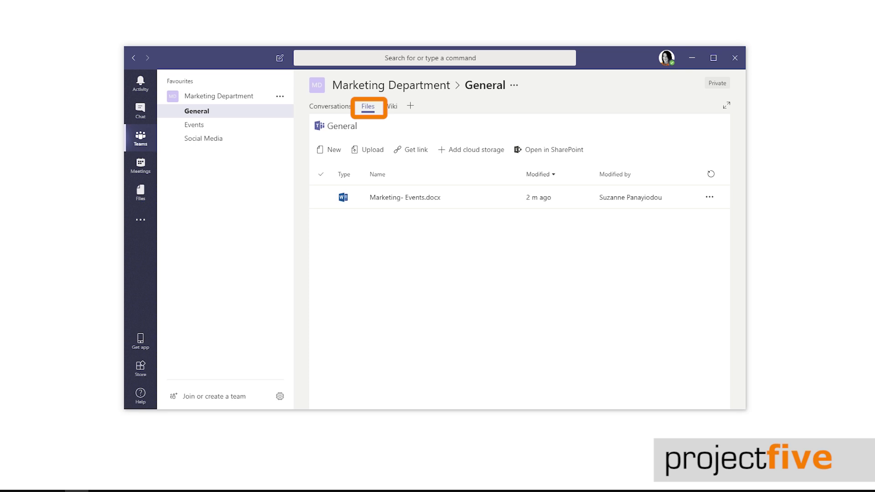
Upload "How to password protect a Word or Excel document" and the Logo image from the desktop to the General channel's files.
{"action": "left_click", "coordinate": [374, 150]}
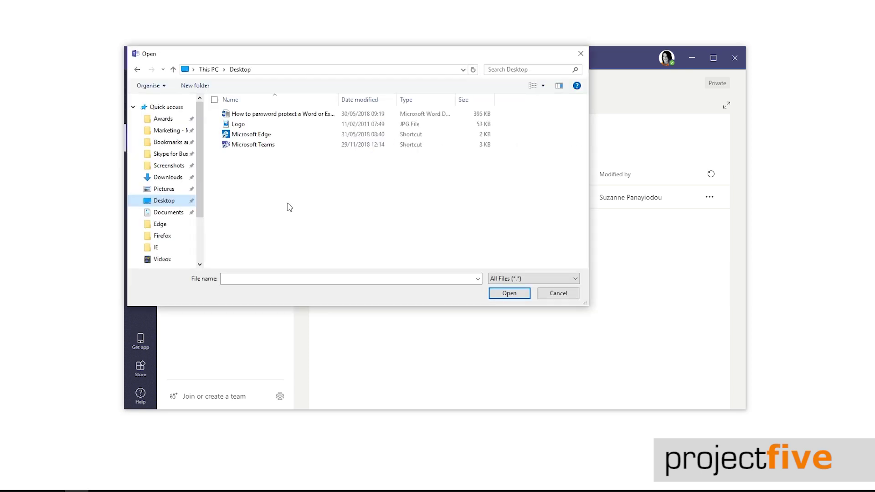
{"action": "left_click", "coordinate": [250, 114]}
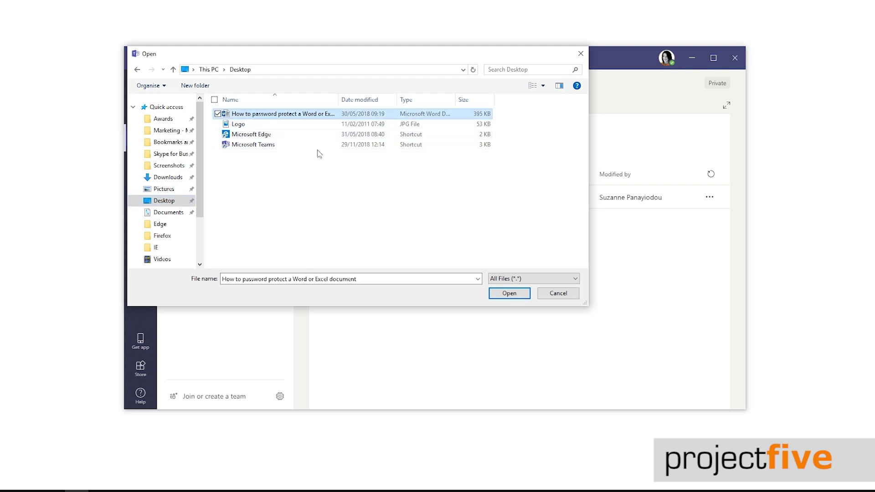
{"action": "left_click", "coordinate": [508, 292]}
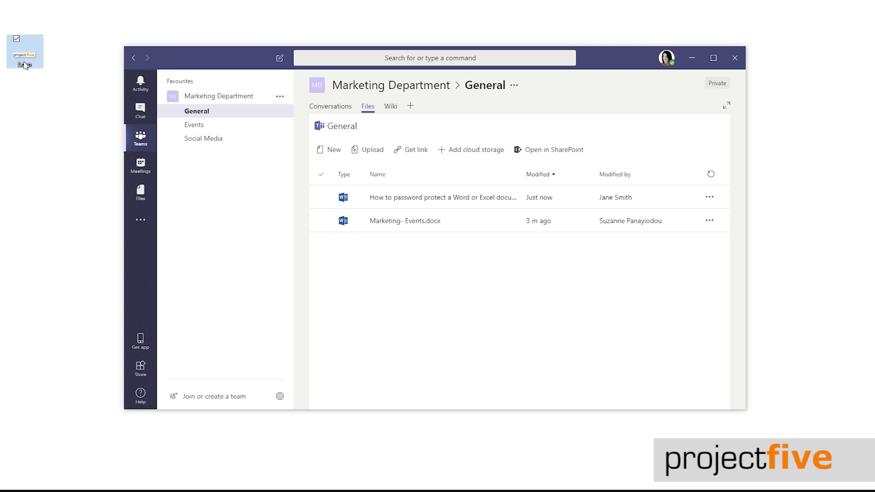
{"action": "left_click_drag", "start_coordinate": [25, 62], "coordinate": [423, 300]}
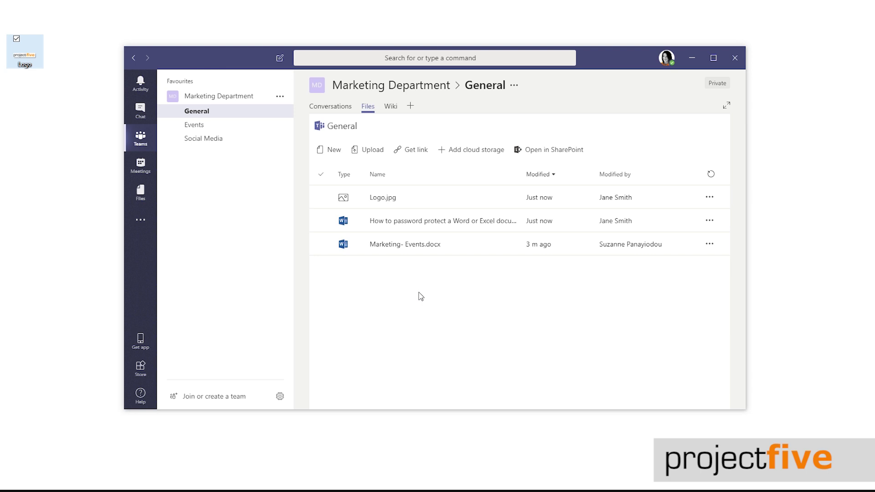
Create a folder named "How-to guides" in the General channel's files.
{"action": "left_click", "coordinate": [332, 150]}
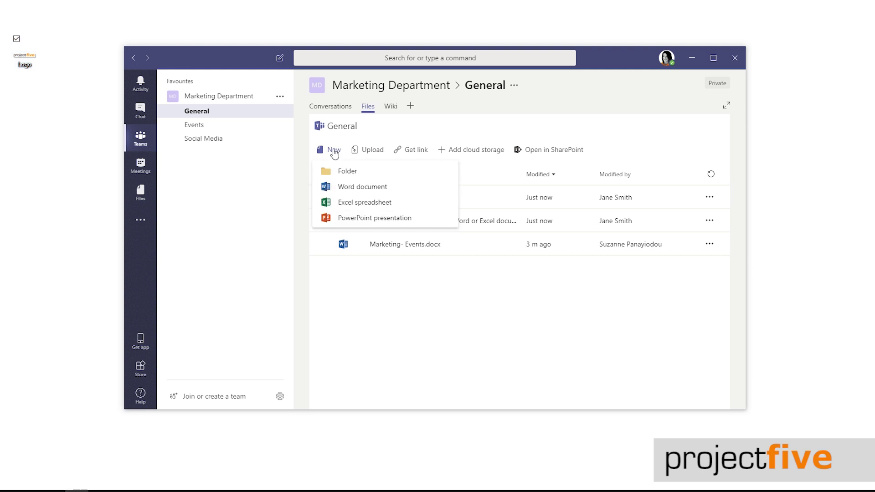
{"action": "left_click", "coordinate": [344, 172]}
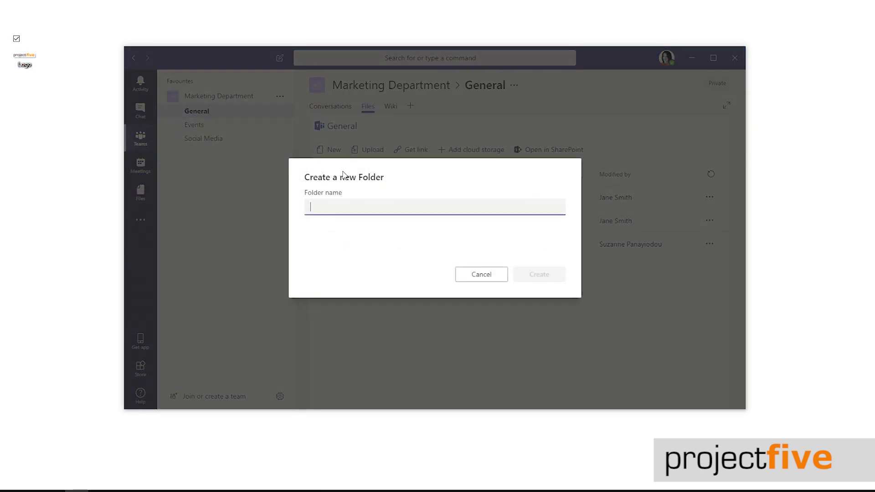
{"action": "left_click", "coordinate": [331, 209]}
{"action": "type", "text": "How-to guides"}
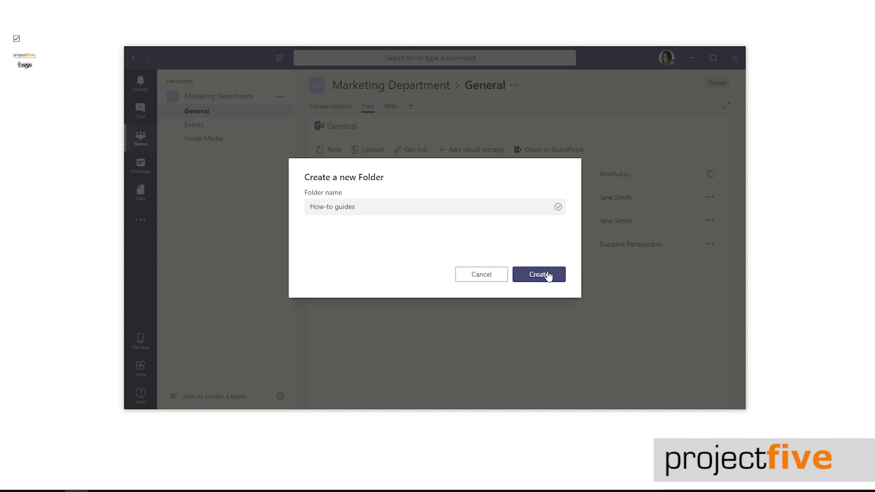
{"action": "left_click", "coordinate": [547, 275]}
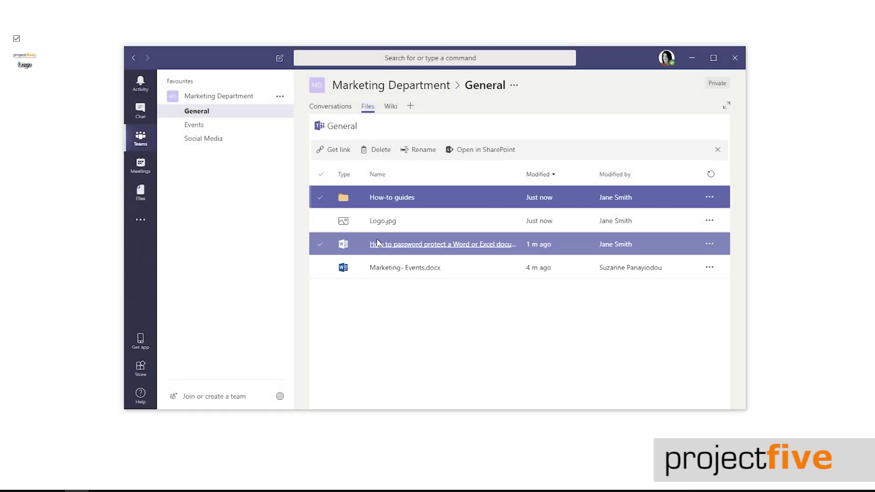
Move the "How to password protect a Word or Excel document" file into the How-to guides folder.
{"action": "left_click", "coordinate": [363, 238]}
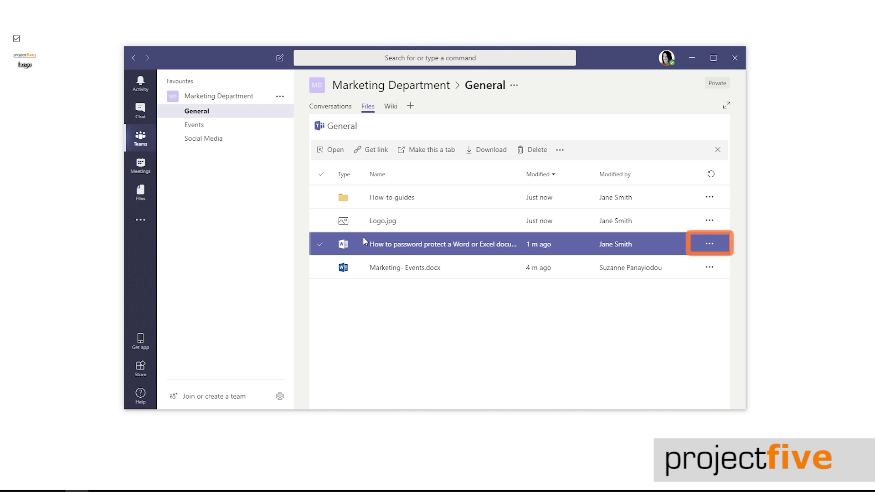
{"action": "left_click", "coordinate": [709, 245]}
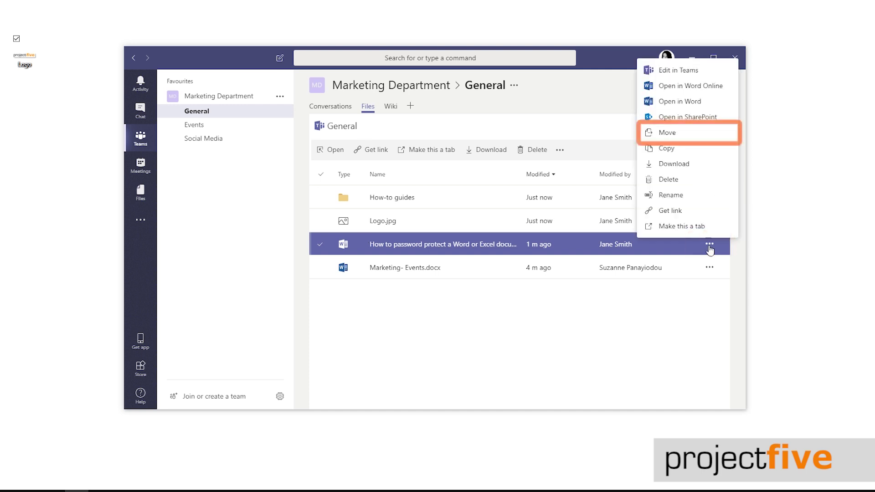
{"action": "left_click", "coordinate": [692, 135]}
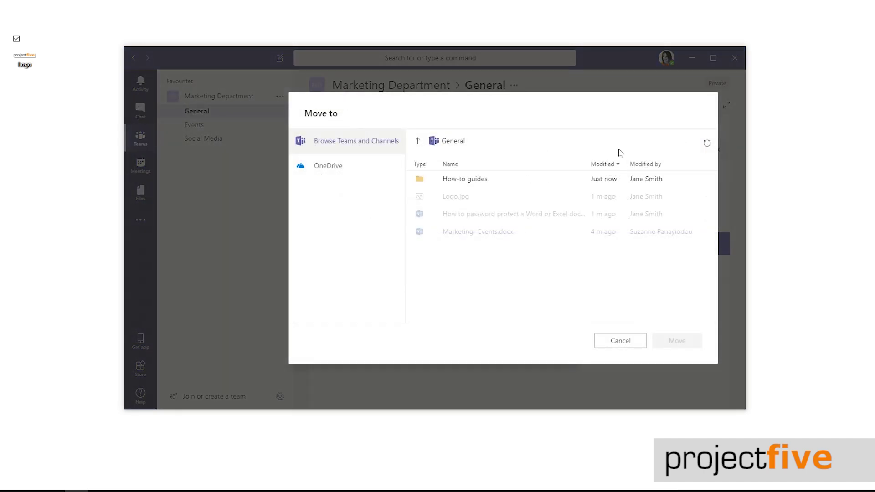
{"action": "left_click", "coordinate": [500, 183]}
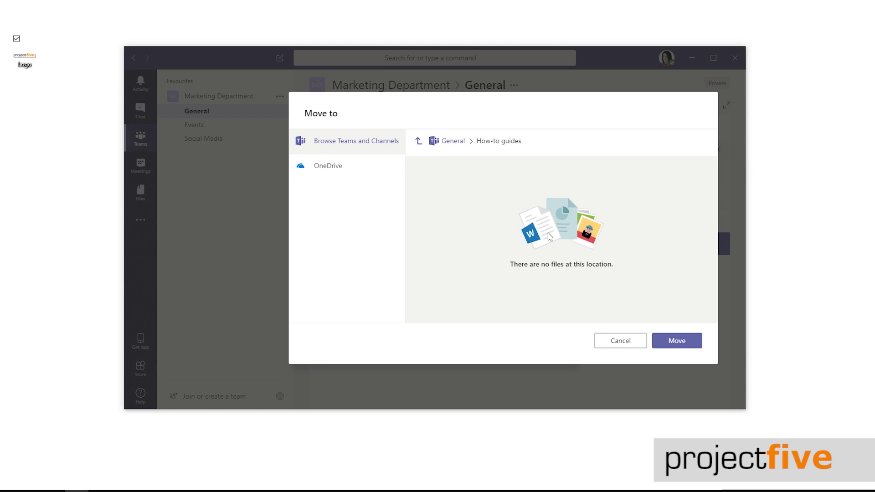
{"action": "left_click", "coordinate": [679, 344]}
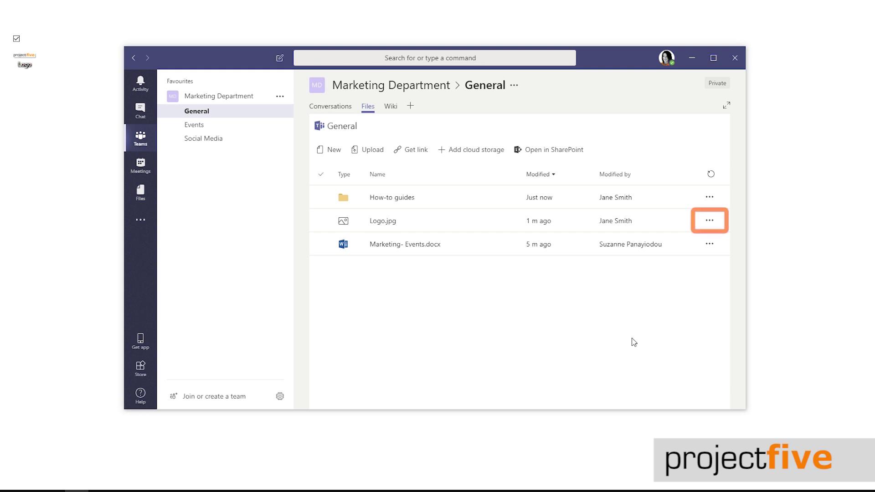
Delete Logo.jpg from the General channel's files and confirm the deletion.
{"action": "left_click", "coordinate": [710, 221]}
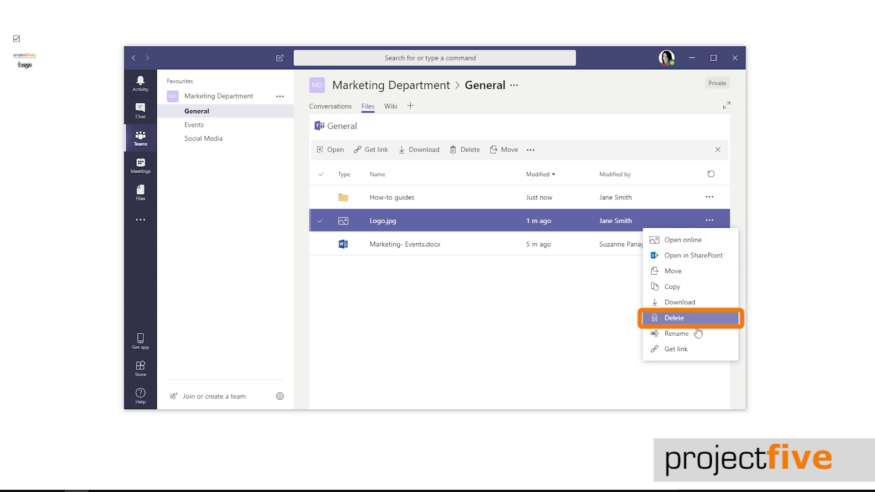
{"action": "left_click", "coordinate": [712, 318]}
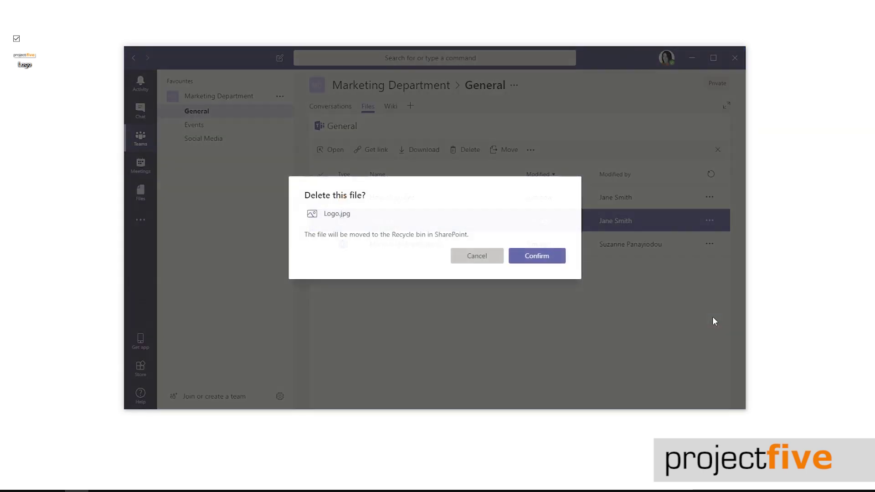
{"action": "left_click", "coordinate": [537, 256]}
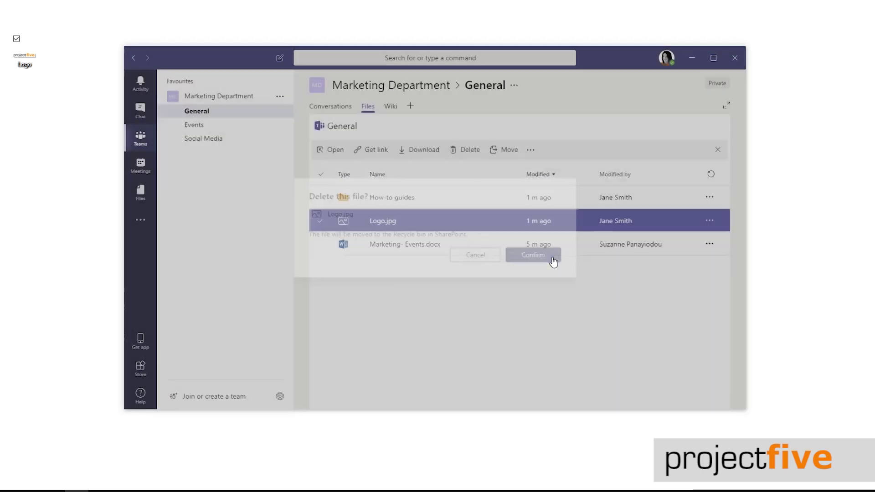